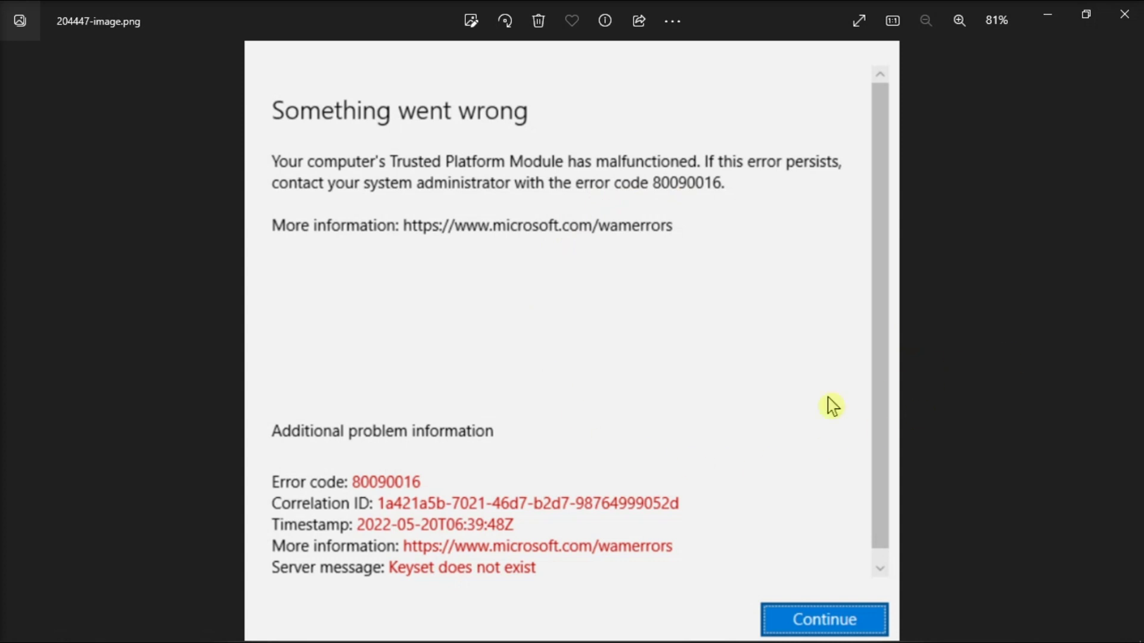
# Go to C:\Windows\ServiceProfiles\LocalService\AppData\Local\Microsoft in File Explorer.
pyautogui.click(545, 626)
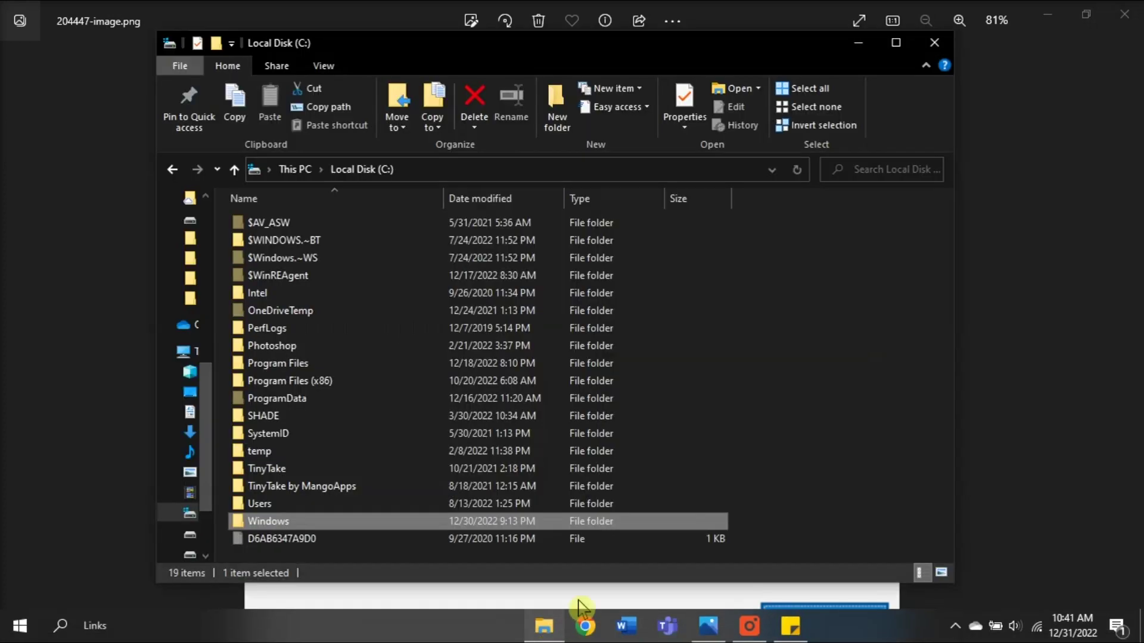
pyautogui.click(698, 172)
pyautogui.write('C:\\Windows\\ServiceProfiles\\LocalService\\AppData\\Local\\Microsoft')
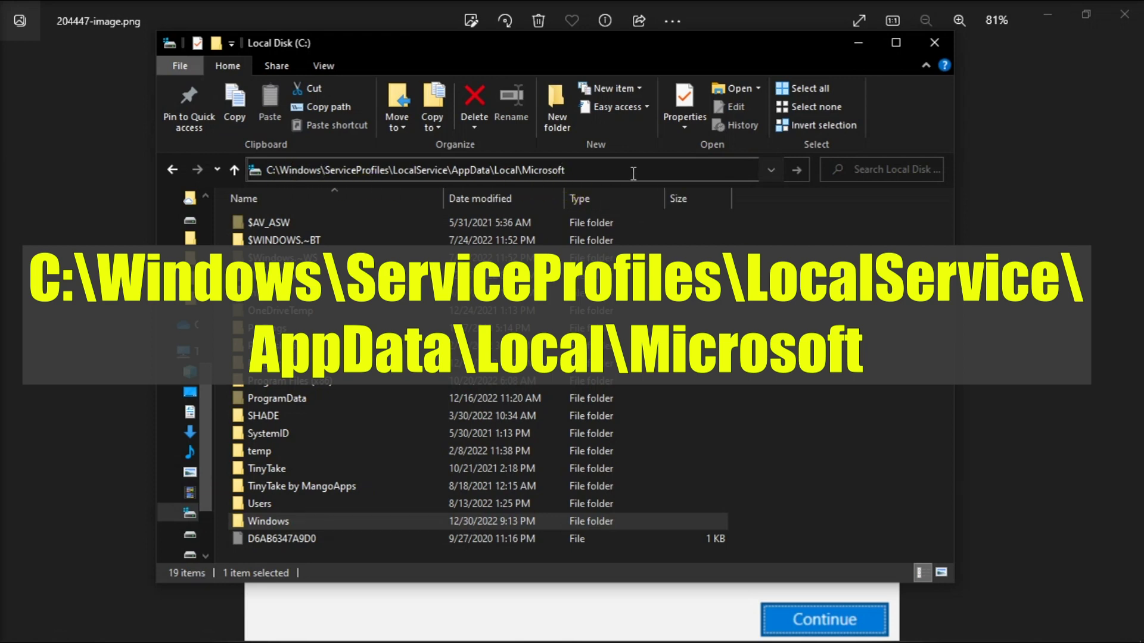
pyautogui.press('Return')
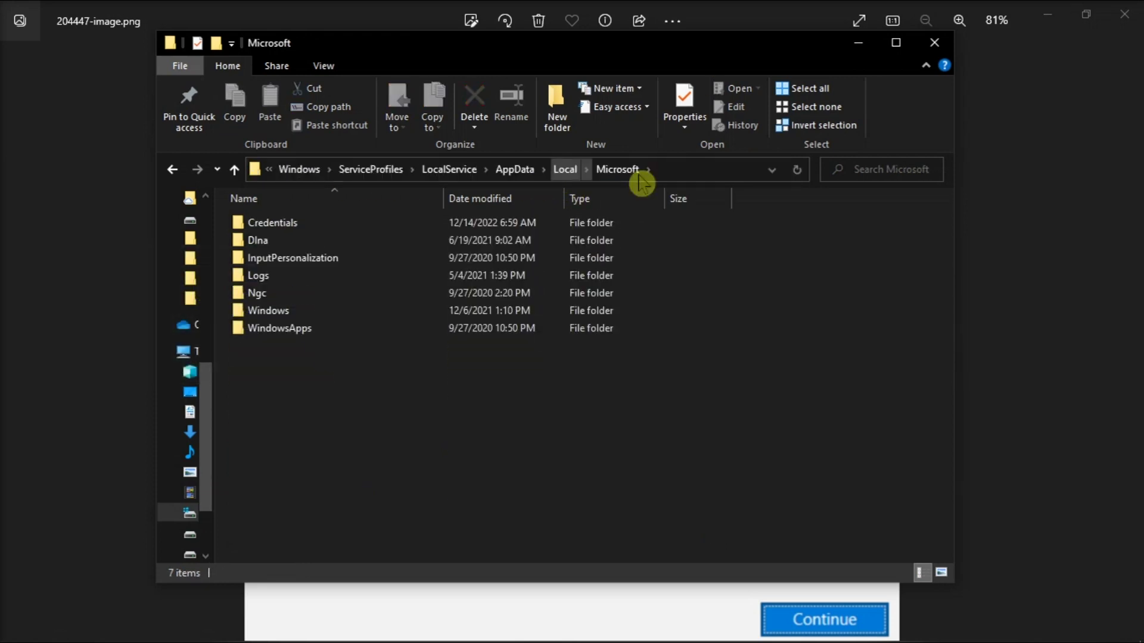
# Delete the Ngc folder, then launch Windows Settings from Start.
pyautogui.click(324, 299)
pyautogui.rightClick(324, 306)
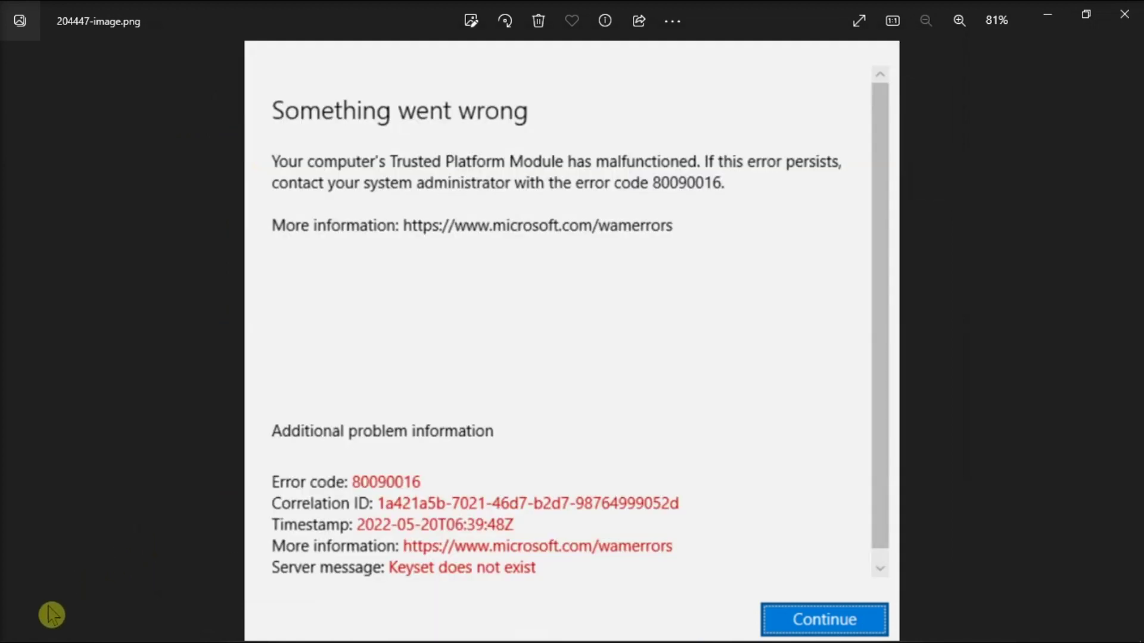
pyautogui.click(20, 626)
pyautogui.click(22, 549)
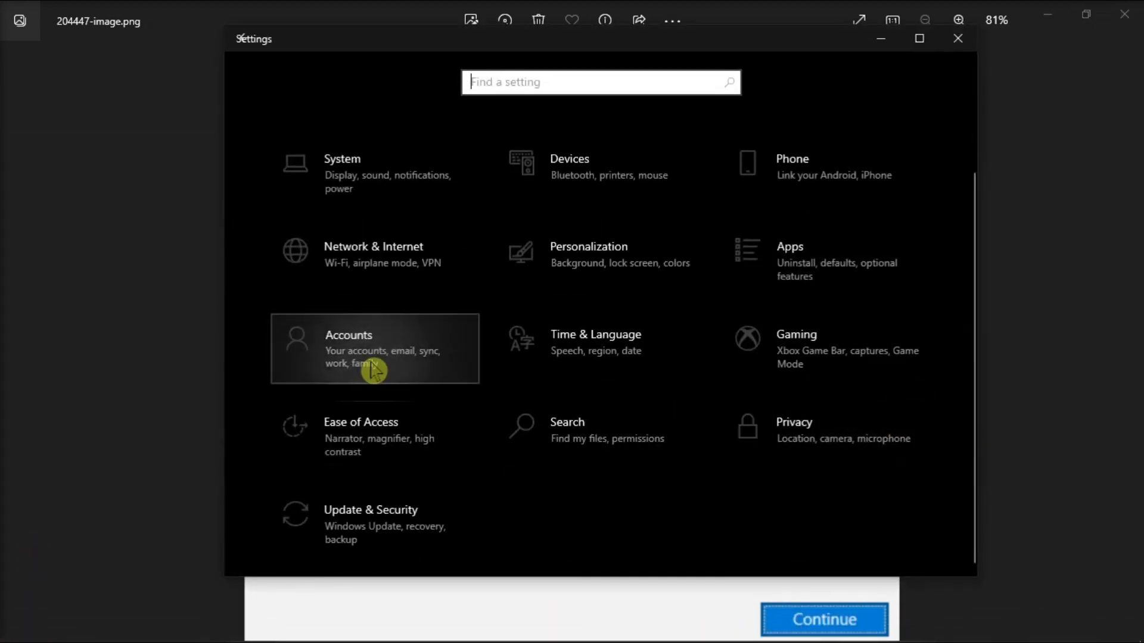
# Go to Accounts > Sign-in options in Windows Settings.
pyautogui.click(376, 369)
pyautogui.click(351, 304)
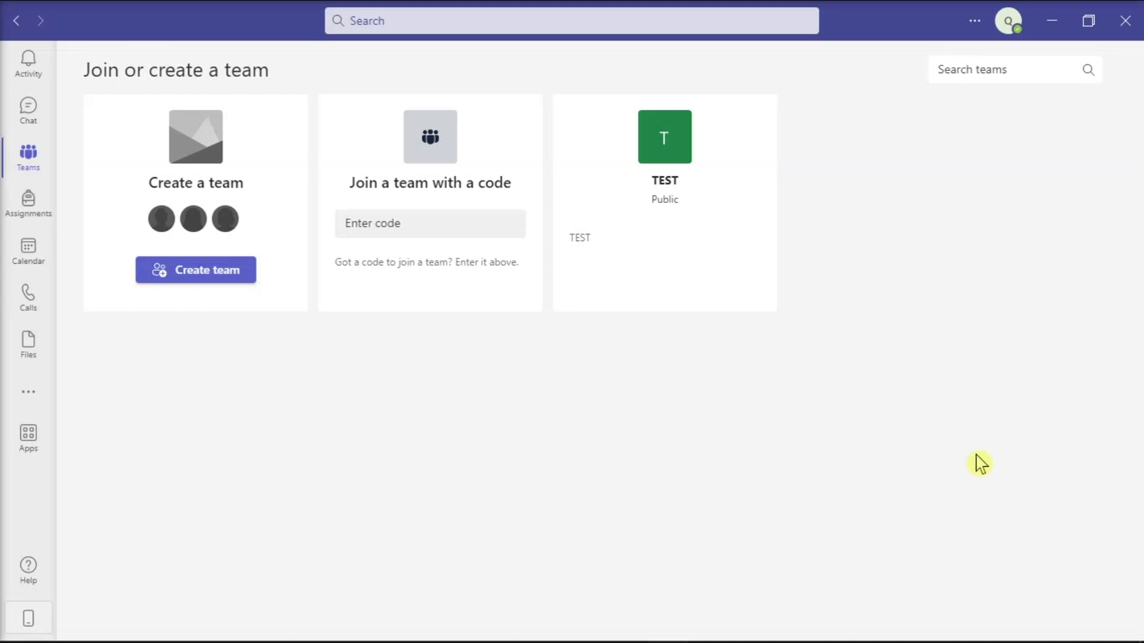
# Quit Microsoft Teams from its system tray icon.
pyautogui.rightClick(955, 631)
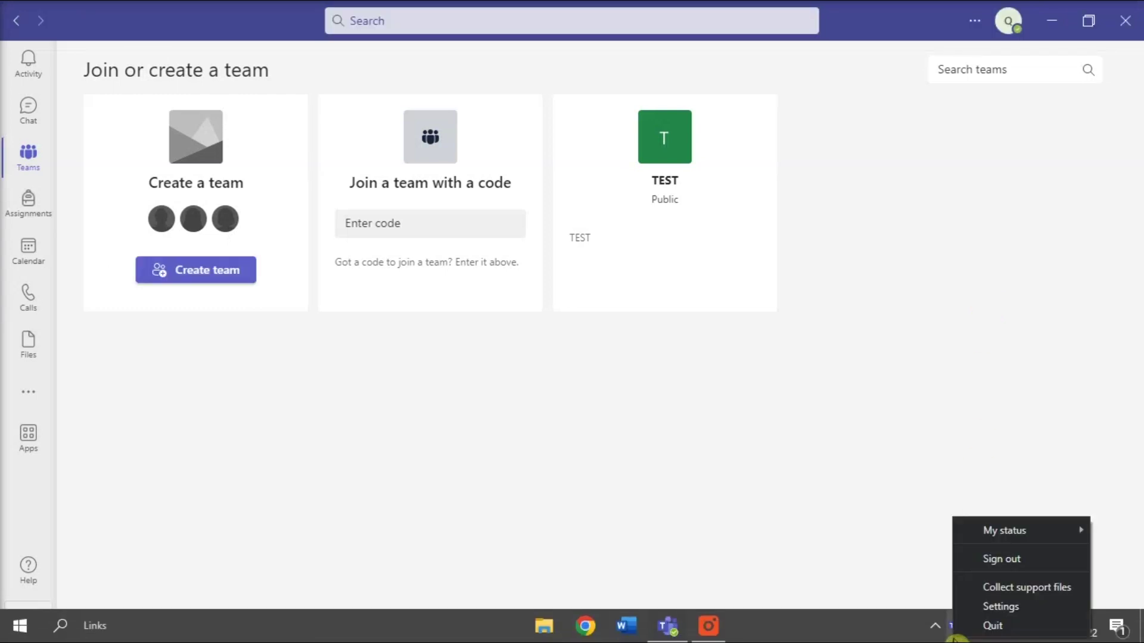
pyautogui.click(984, 625)
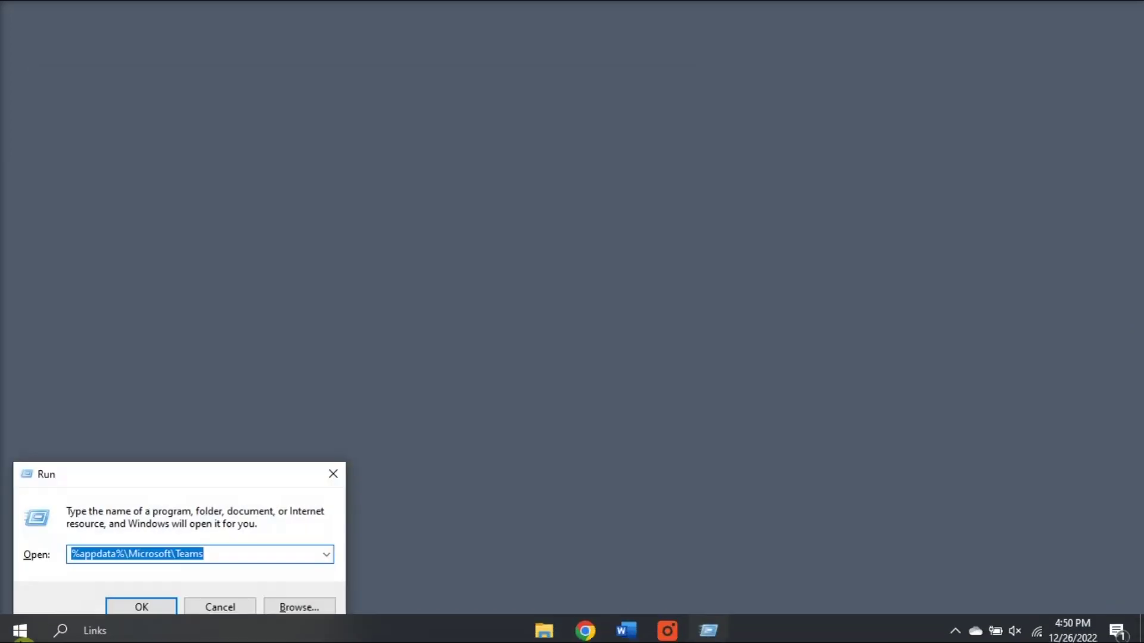
# Open %appdata%\Microsoft\Teams and delete all of its contents.
pyautogui.moveTo(176, 484); pyautogui.dragTo(544, 217)
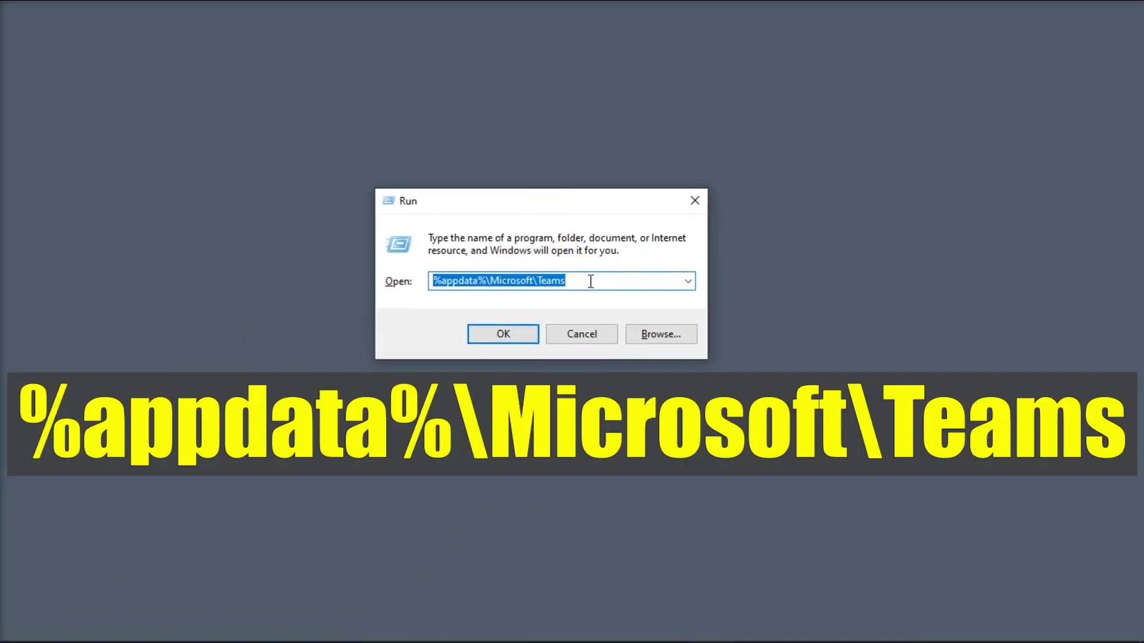
pyautogui.click(586, 280)
pyautogui.press('Return')
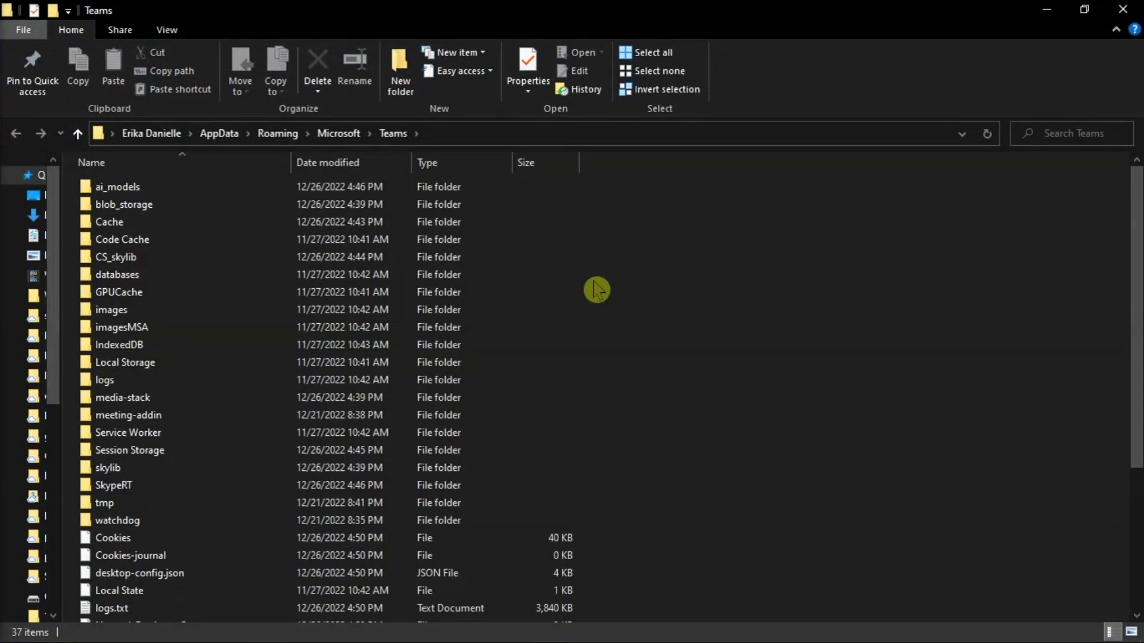
pyautogui.hotkey('ctrl', 'a')
pyautogui.press('Delete')
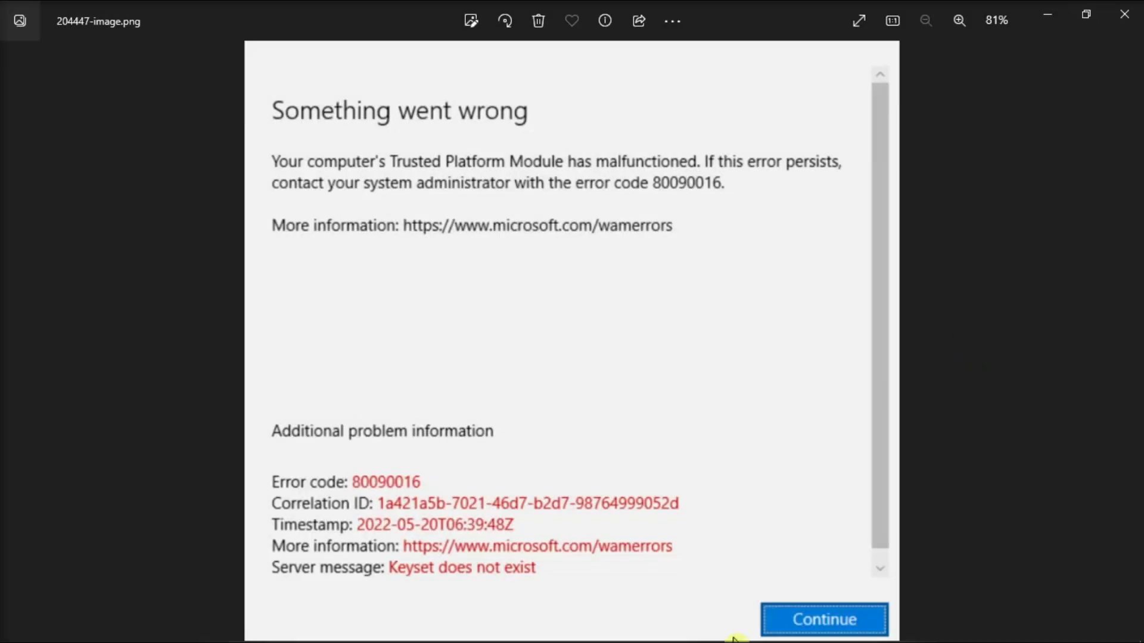
# Reopen and close Teams, then launch Registry Editor from Start.
pyautogui.click(668, 626)
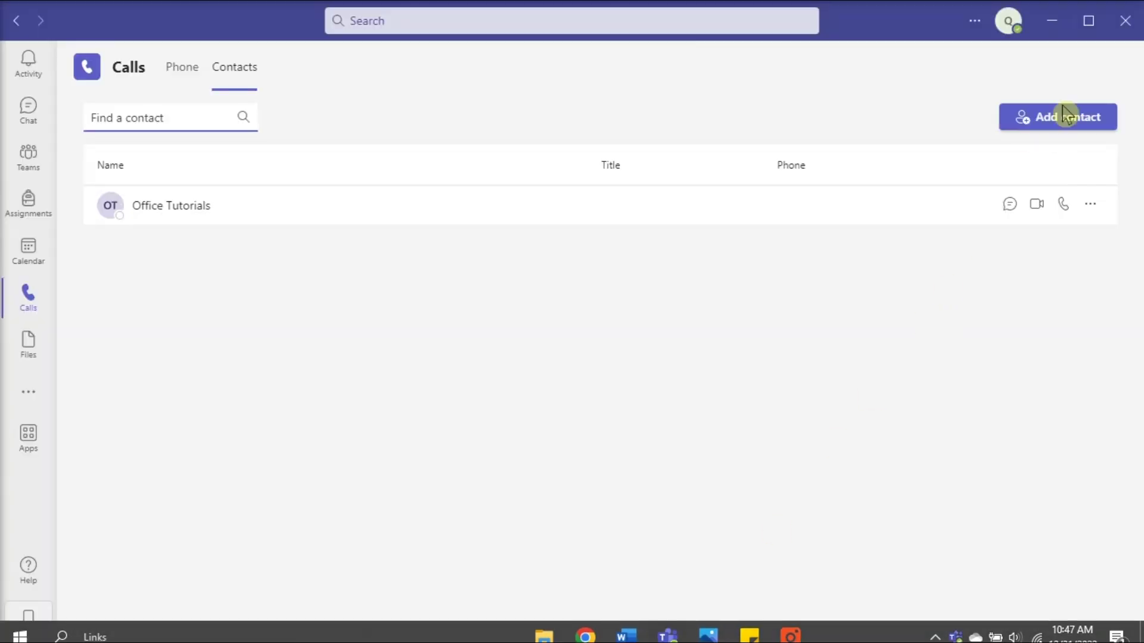
pyautogui.click(1125, 22)
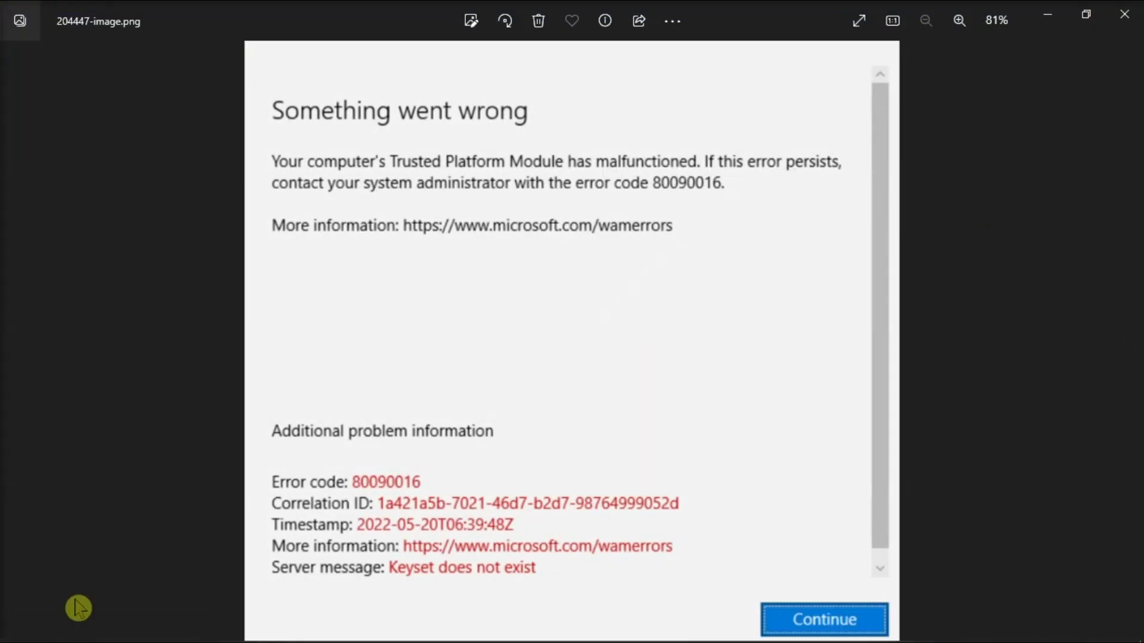
pyautogui.click(21, 626)
pyautogui.write('REGEDIT')
pyautogui.click(179, 179)
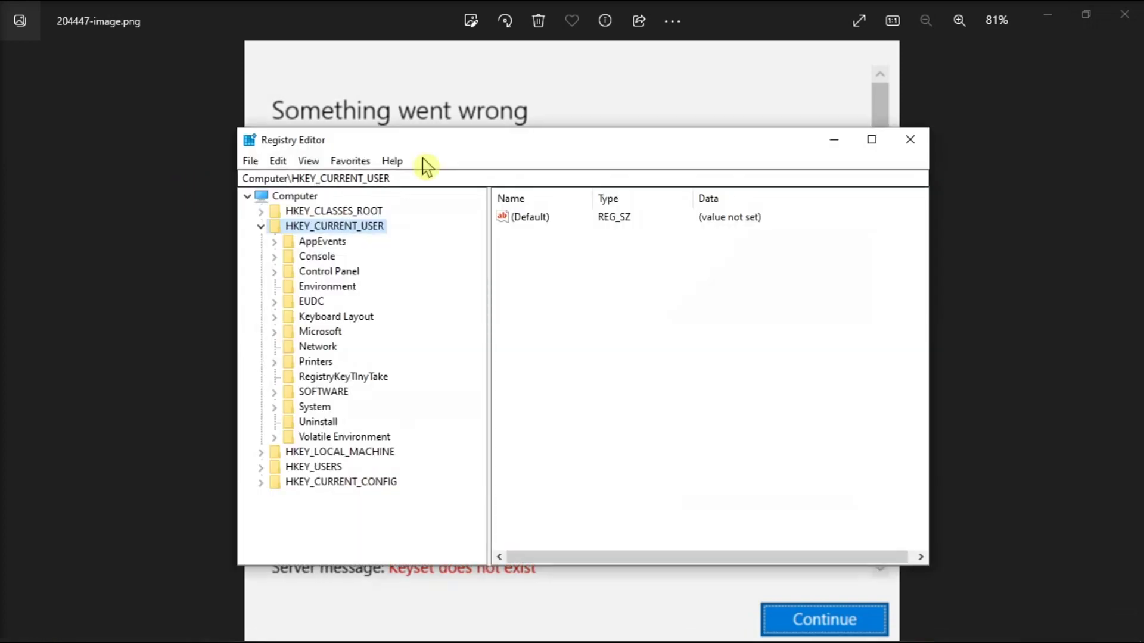
# Navigate to HKEY_CURRENT_USER\Software\Microsoft\Office\16.0\Common\Identity.
pyautogui.click(426, 179)
pyautogui.press('BackSpace')
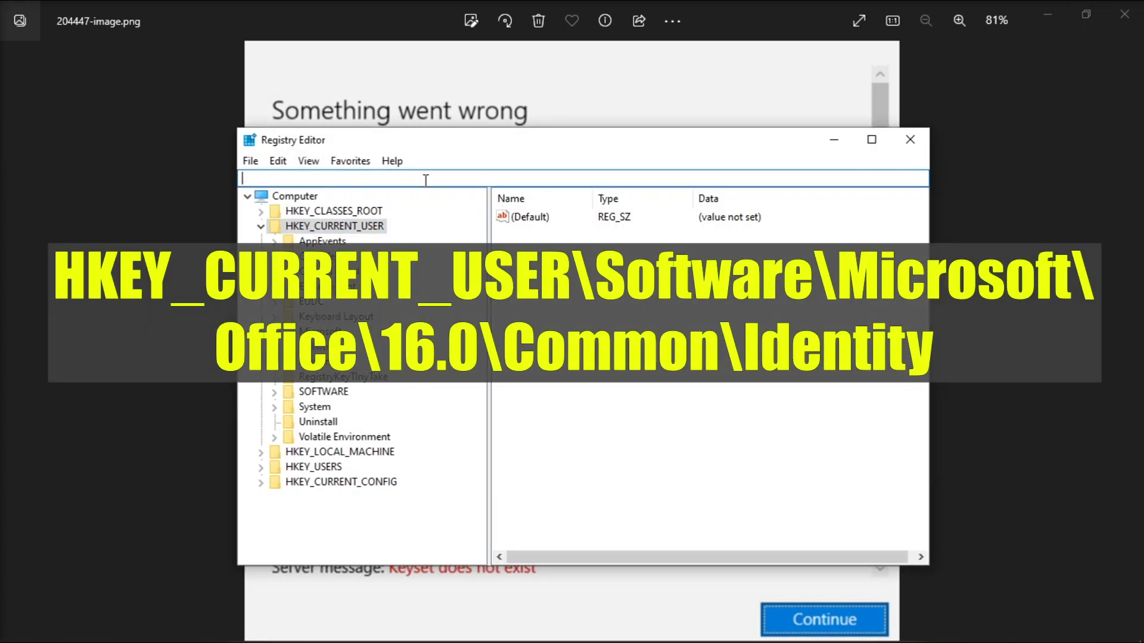
pyautogui.write('HKEY_CURRENT_USER\\Software\\Microsoft\\Office\\16.0\\Common\\Identity')
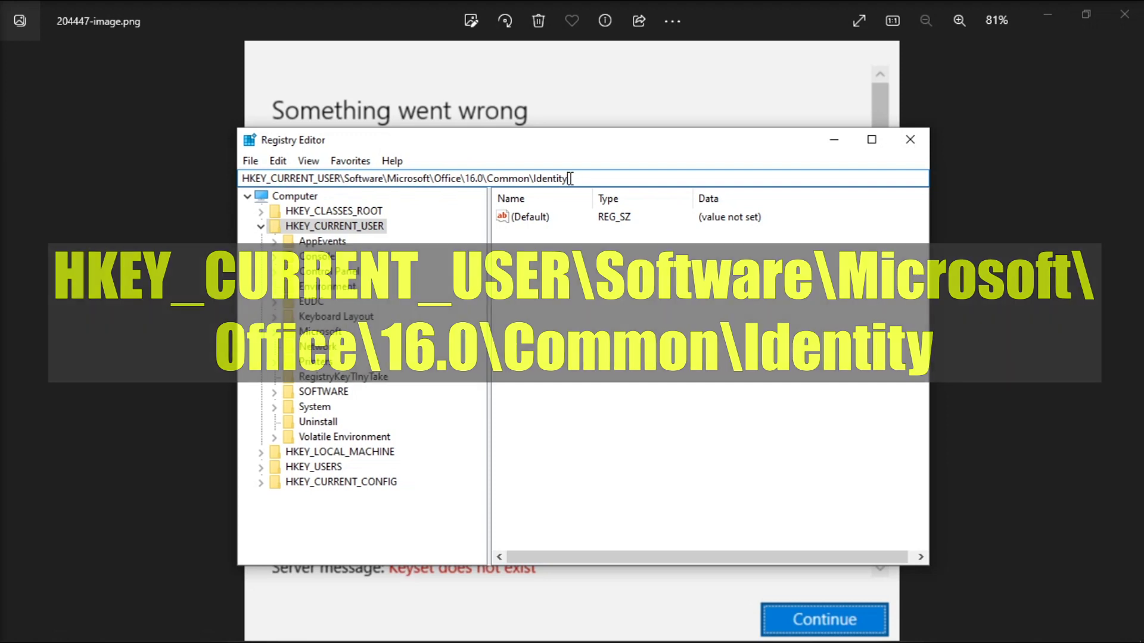
pyautogui.press('Return')
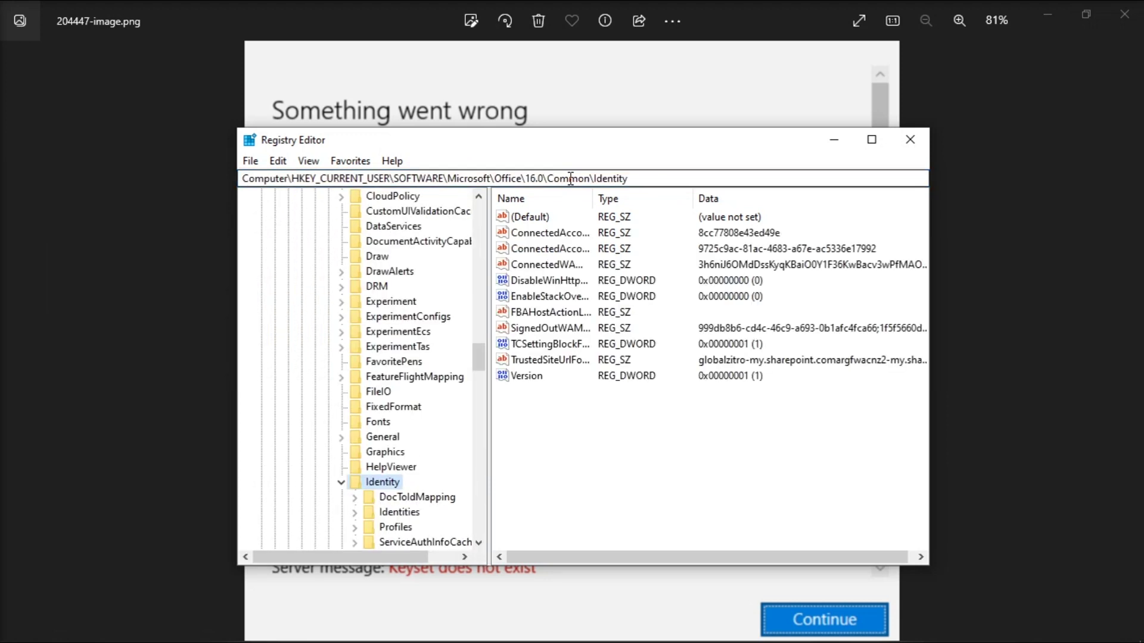
# Add a DWORD (32-bit) value named EnableADAL with data 0.
pyautogui.rightClick(567, 413)
pyautogui.moveTo(608, 422)
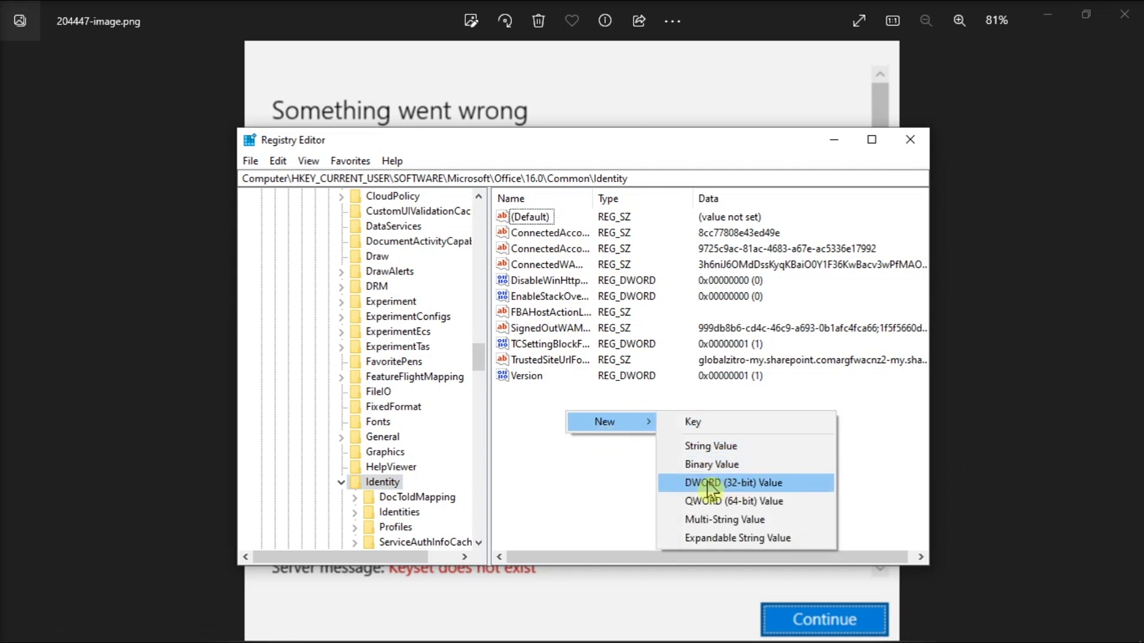
pyautogui.click(741, 486)
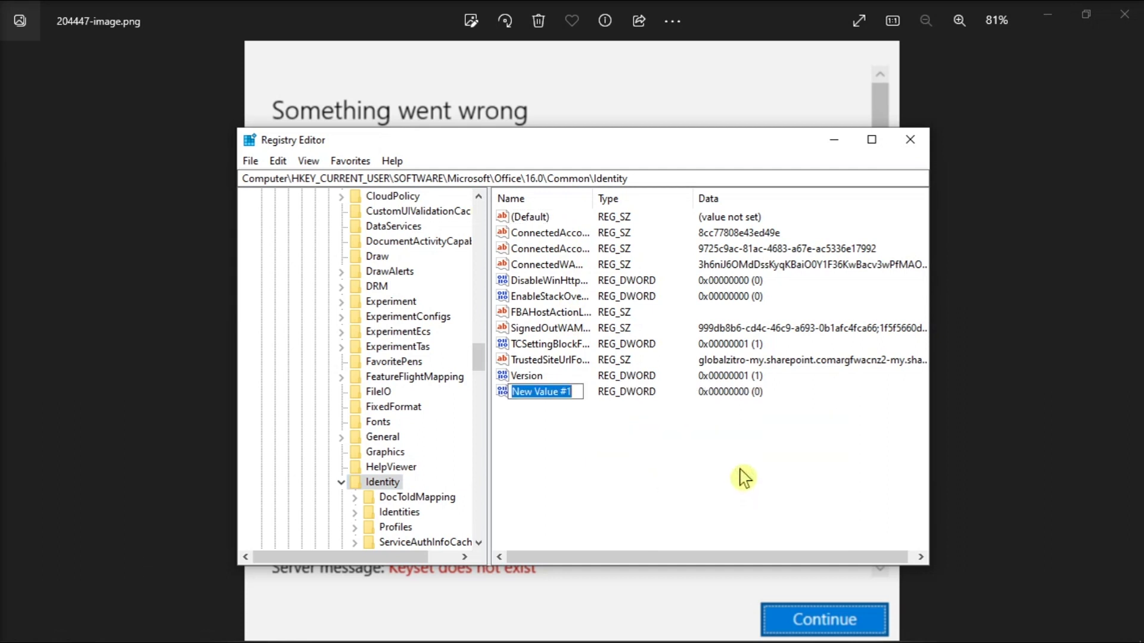
pyautogui.write('EnableADAL')
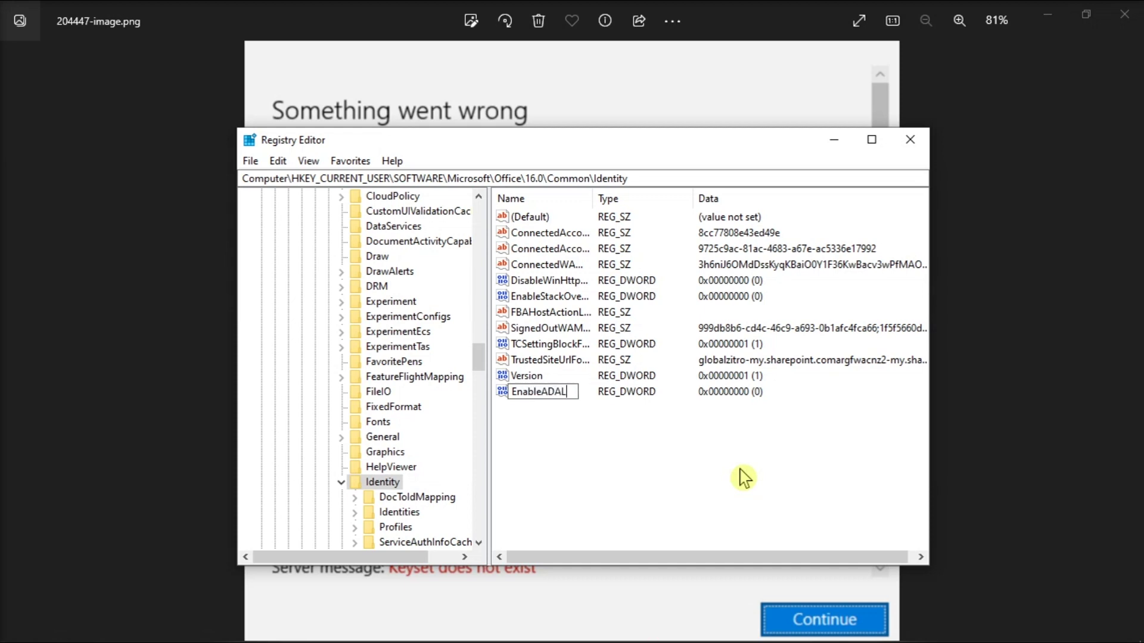
pyautogui.press('Return')
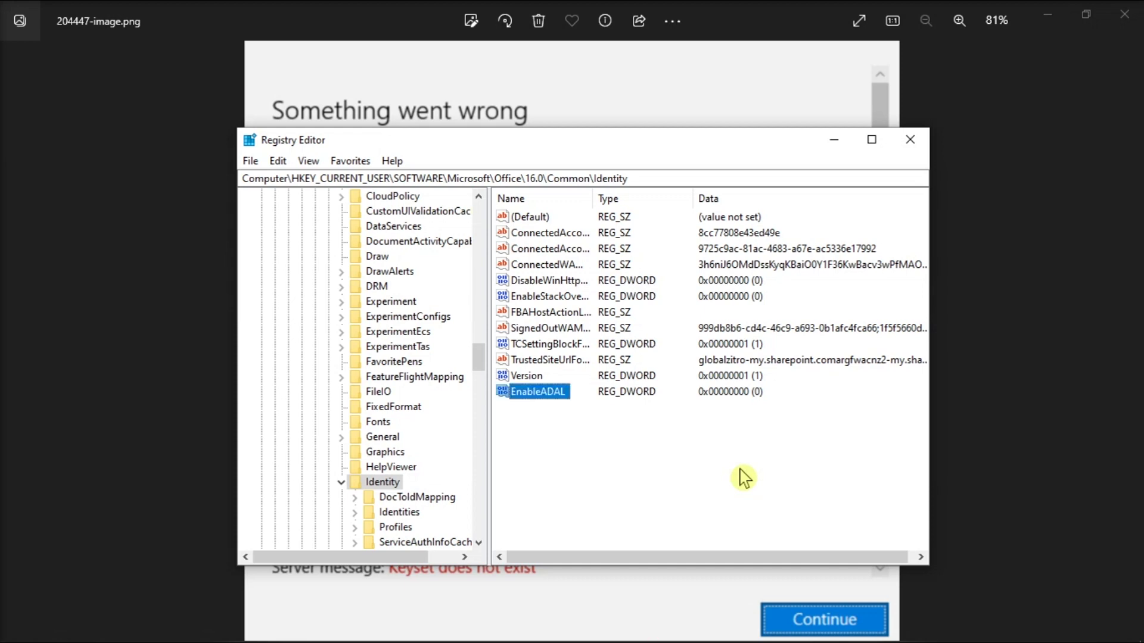
pyautogui.doubleClick(542, 394)
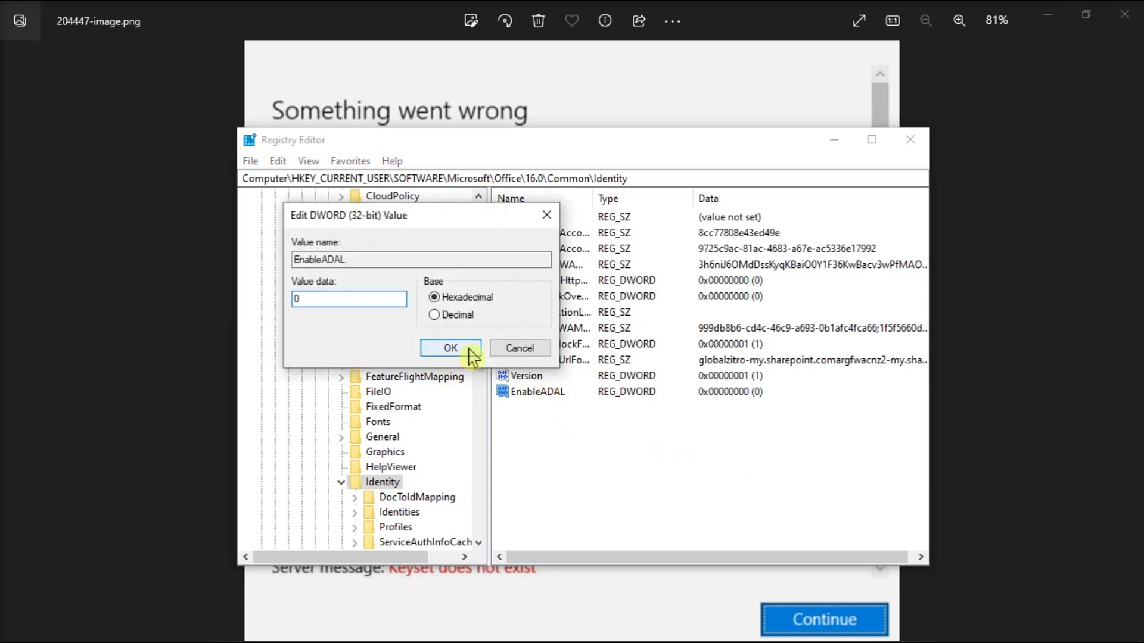
pyautogui.click(449, 349)
pyautogui.click(1001, 393)
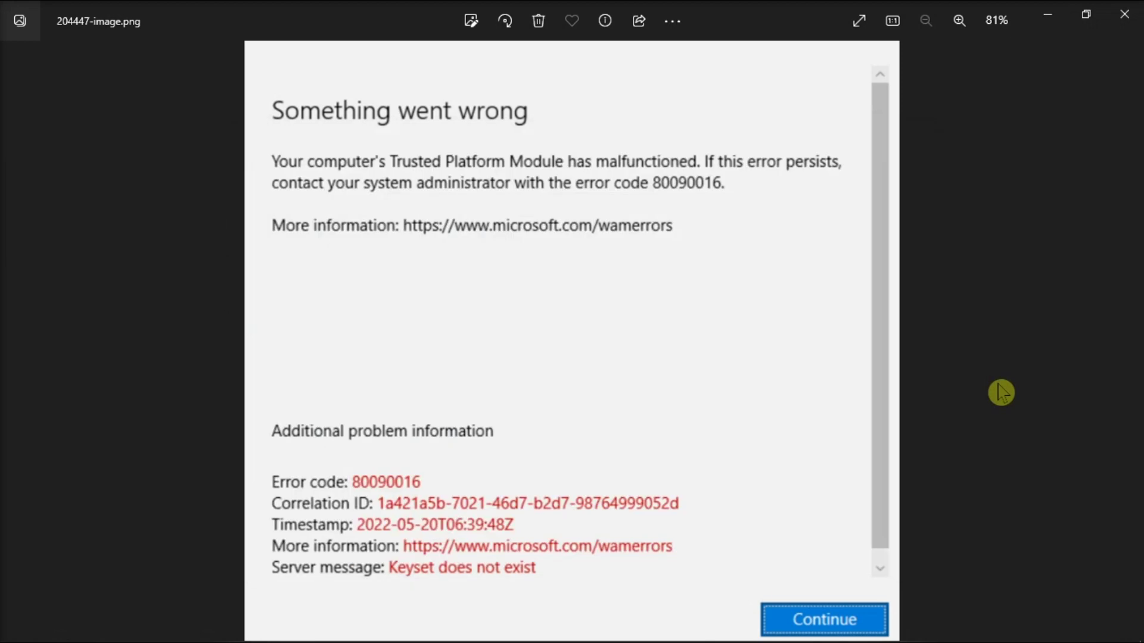